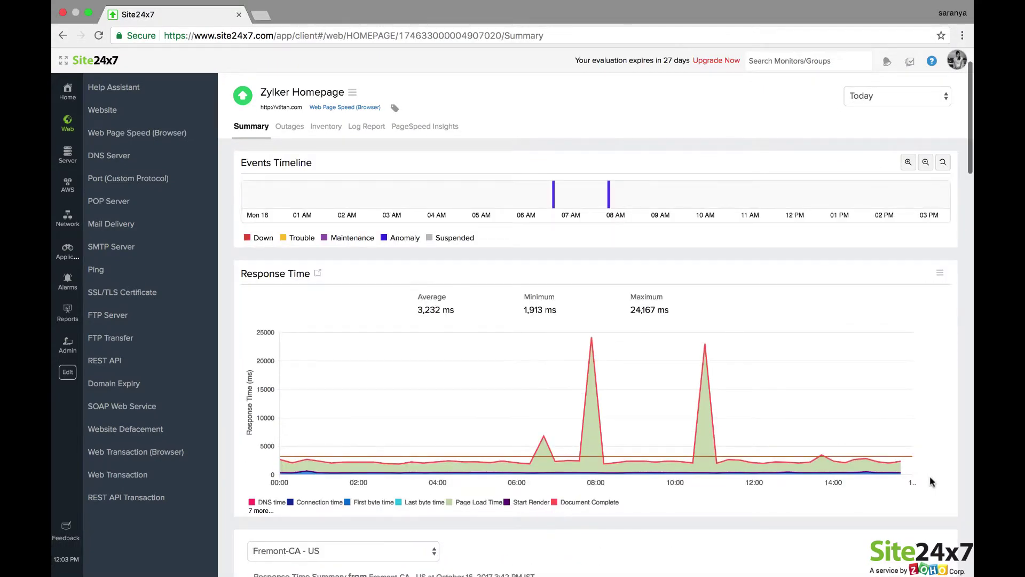
# Scroll the Zylker Homepage summary past the waterfall and pie charts to the location table.
pyautogui.scroll(-5, 930, 477)
pyautogui.scroll(-7, 930, 477)
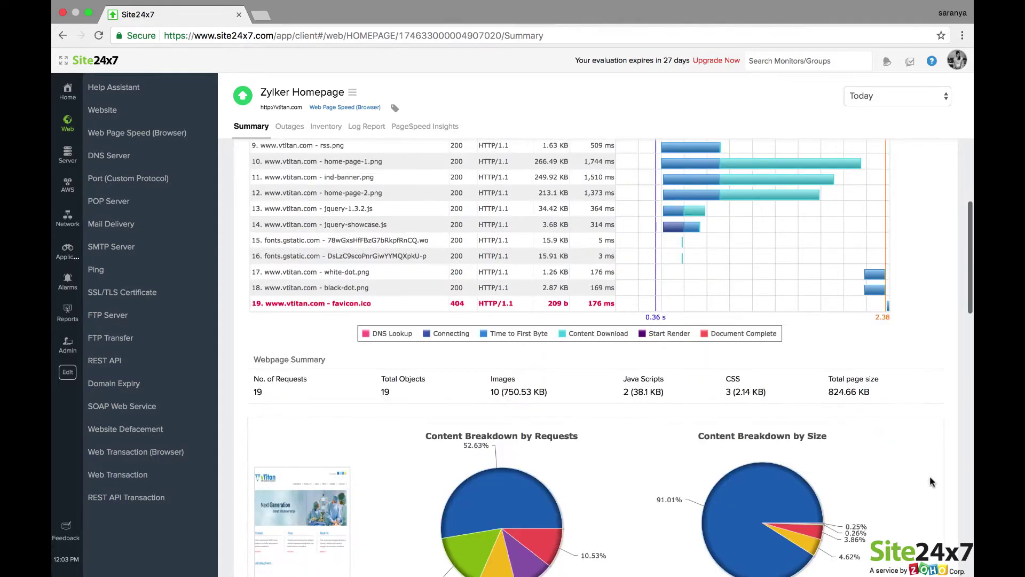
pyautogui.scroll(-5, 930, 481)
pyautogui.scroll(-3, 930, 481)
pyautogui.scroll(-2, 930, 481)
pyautogui.scroll(-3, 930, 481)
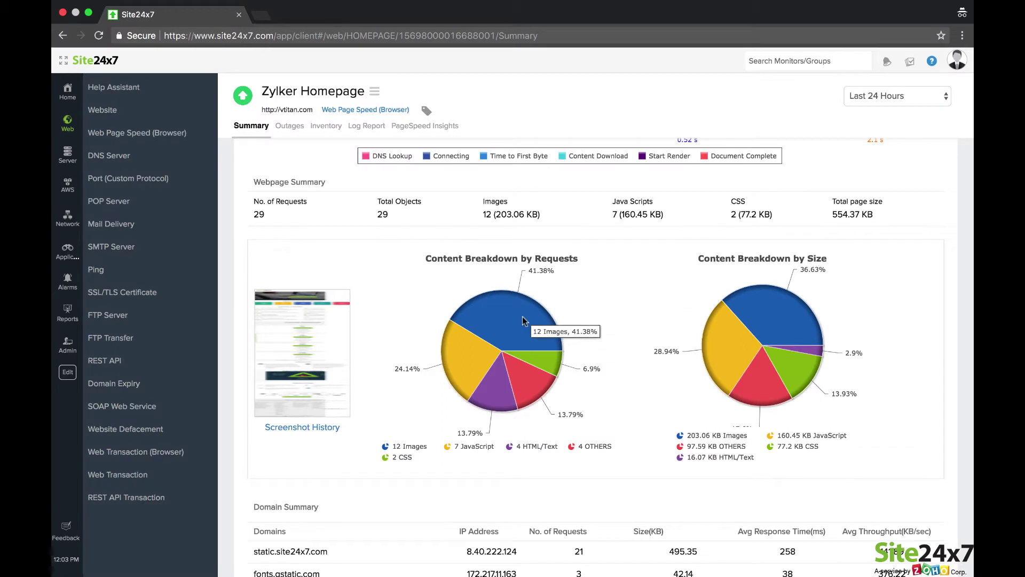
# Pull out the Images, CSS and JavaScript request slices and the Images size slice.
pyautogui.click(522, 316)
pyautogui.moveTo(545, 357)
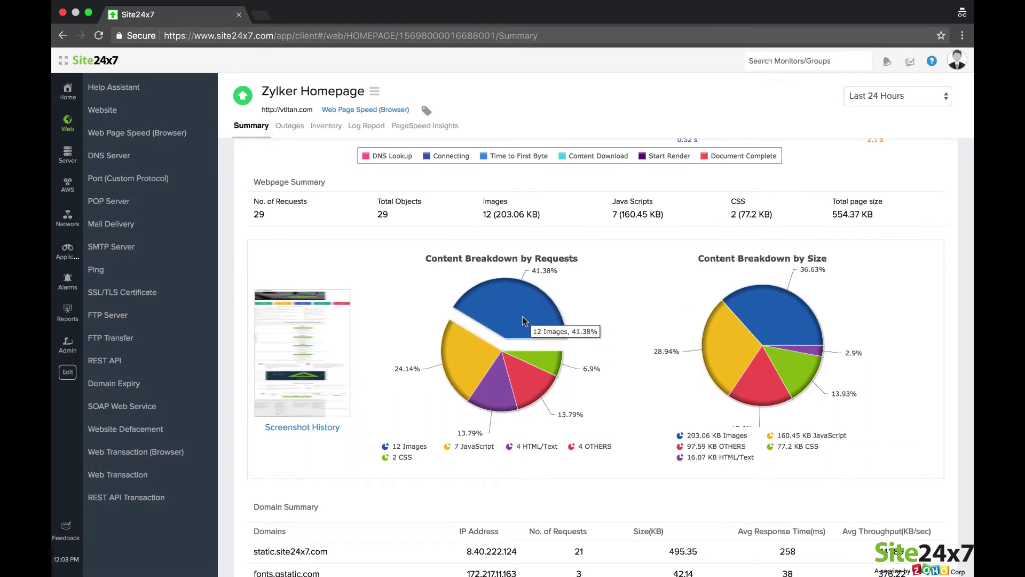
pyautogui.click(540, 356)
pyautogui.moveTo(471, 364)
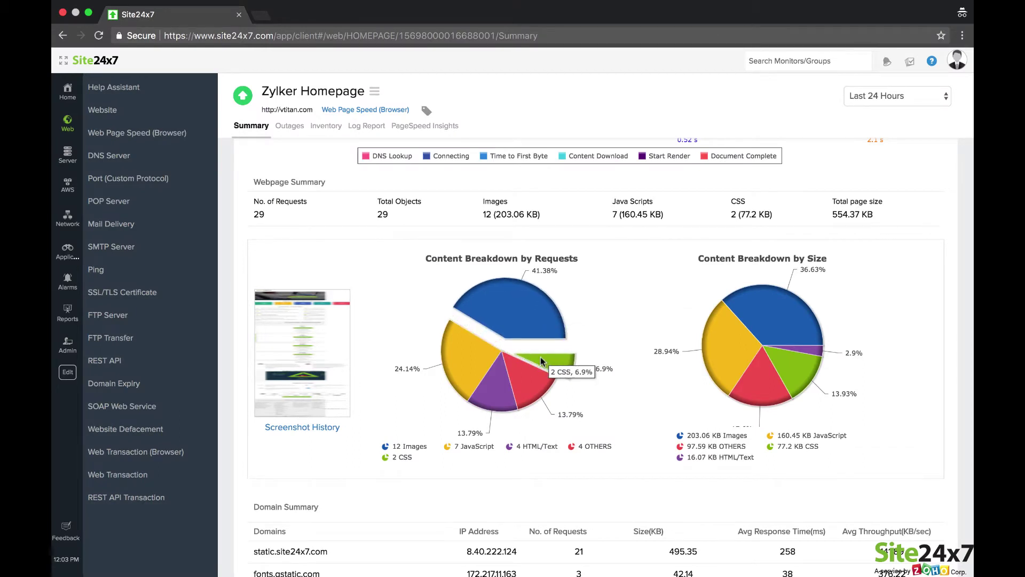
pyautogui.click(464, 351)
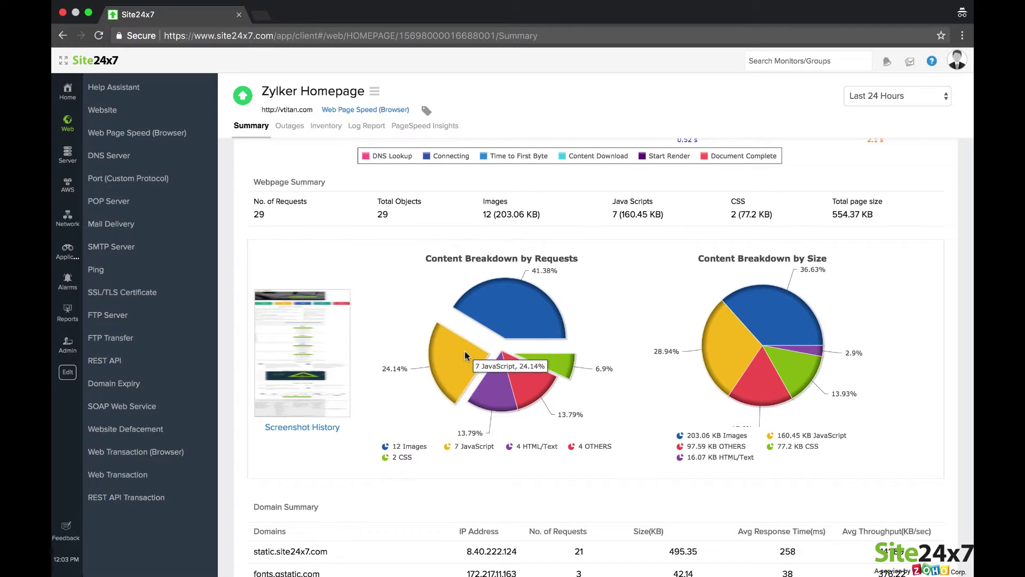
pyautogui.moveTo(510, 308)
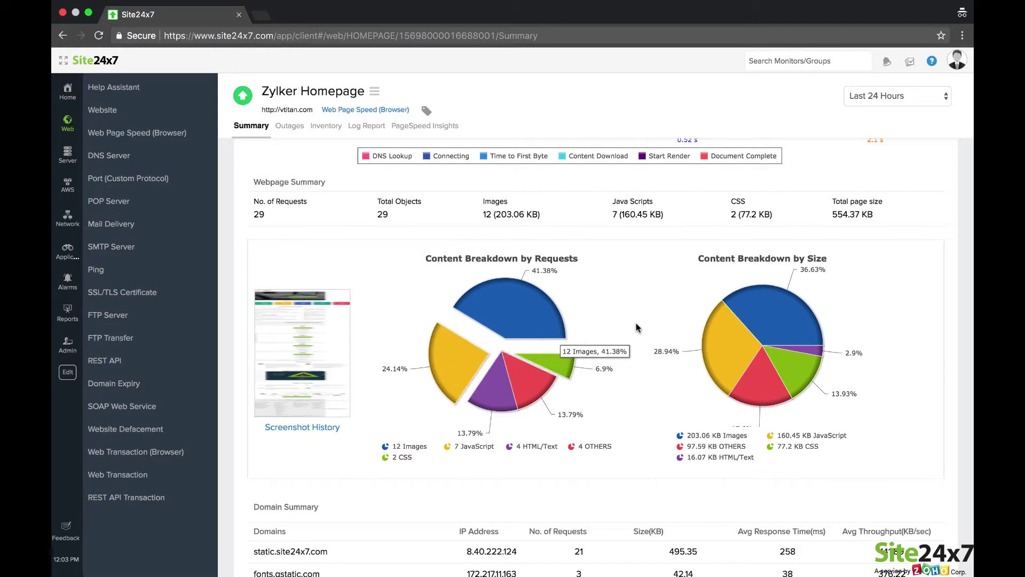
pyautogui.moveTo(735, 344)
pyautogui.click(741, 319)
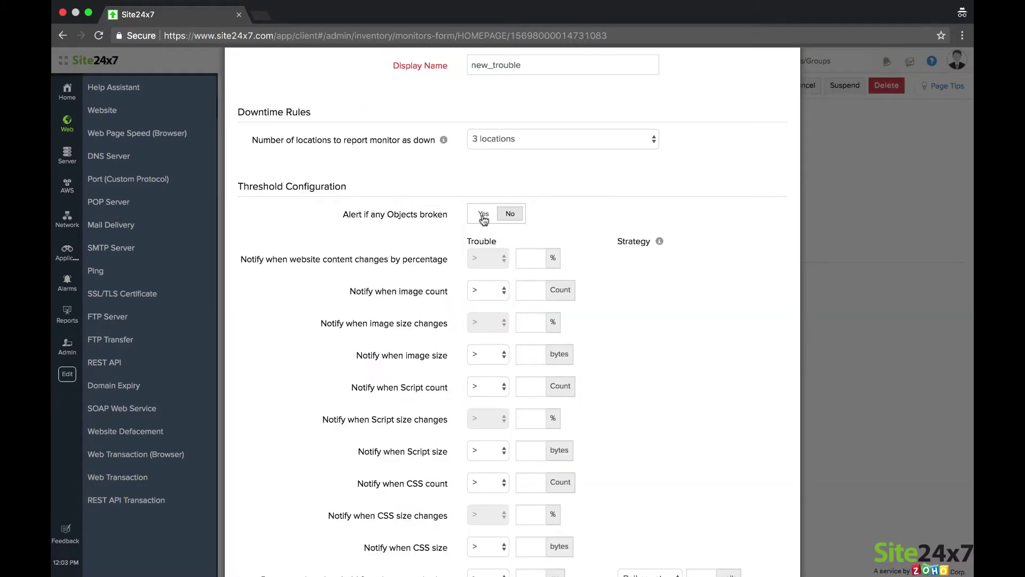
# Set 'Alert if any Objects broken' to Yes.
pyautogui.click(484, 215)
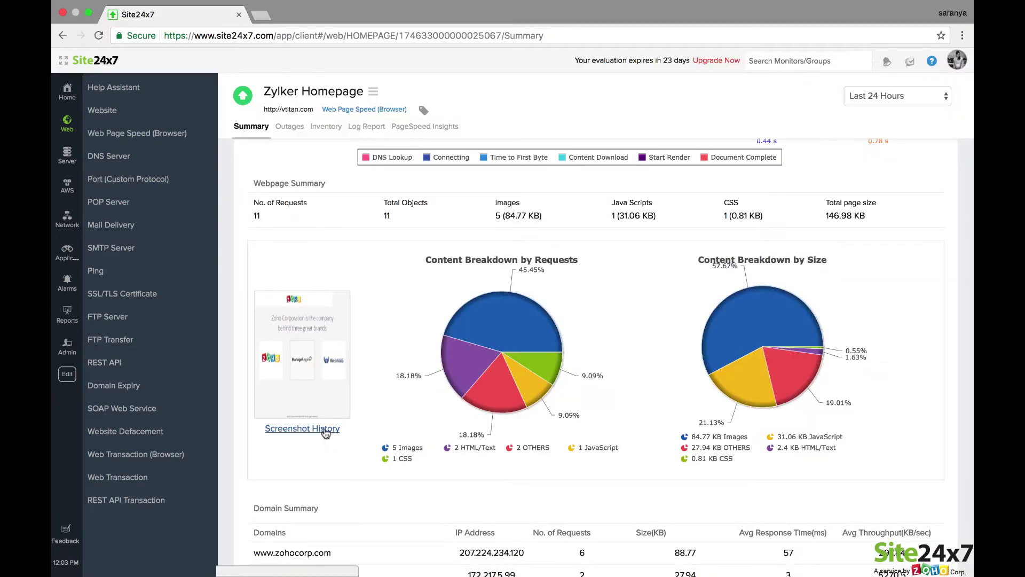
pyautogui.click(325, 430)
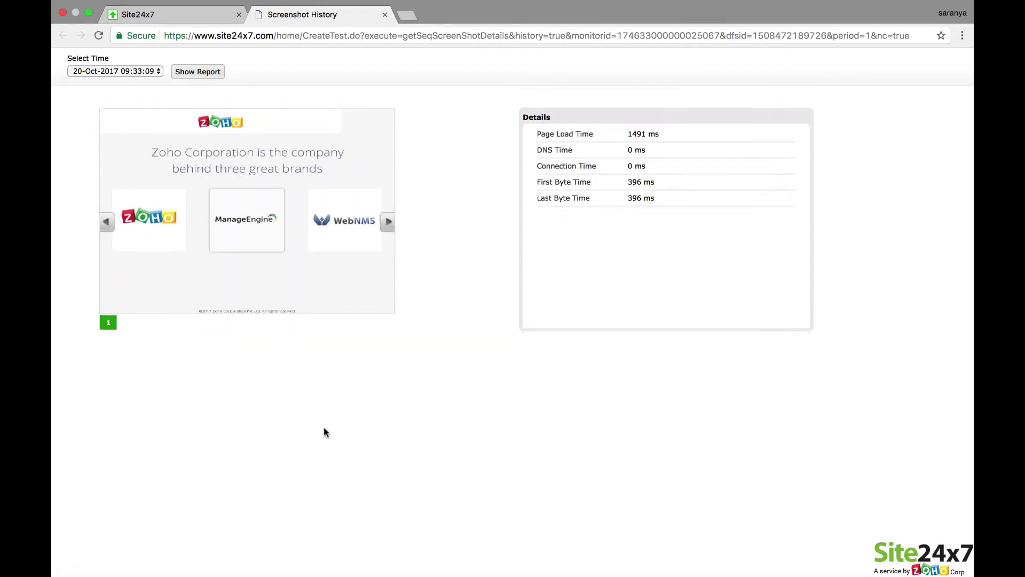
pyautogui.click(156, 71)
pyautogui.click(153, 110)
pyautogui.press('super+w')
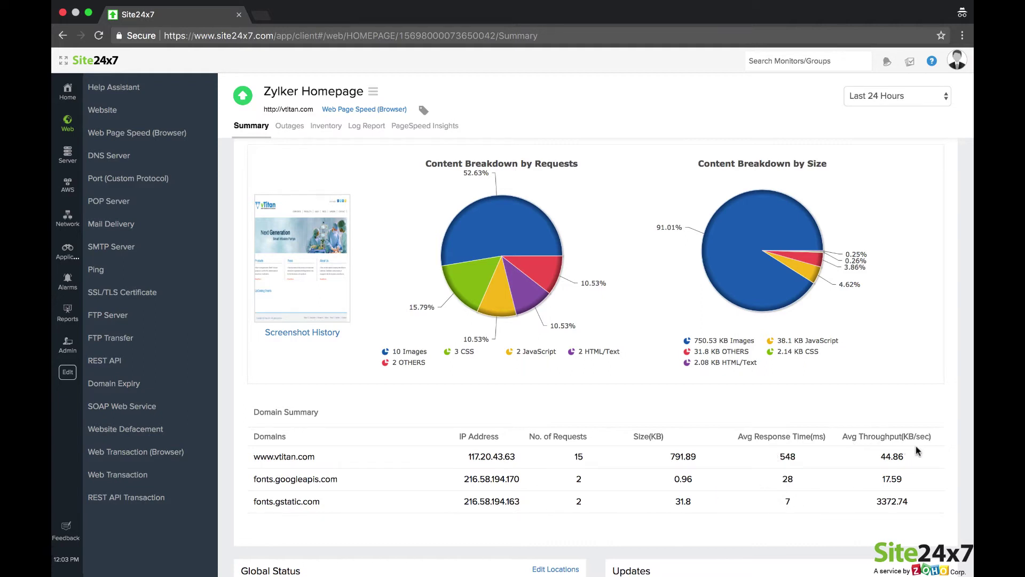
# Open the Outages list and review the Aug 22 outage's root cause analysis.
pyautogui.scroll(-3, 624, 523)
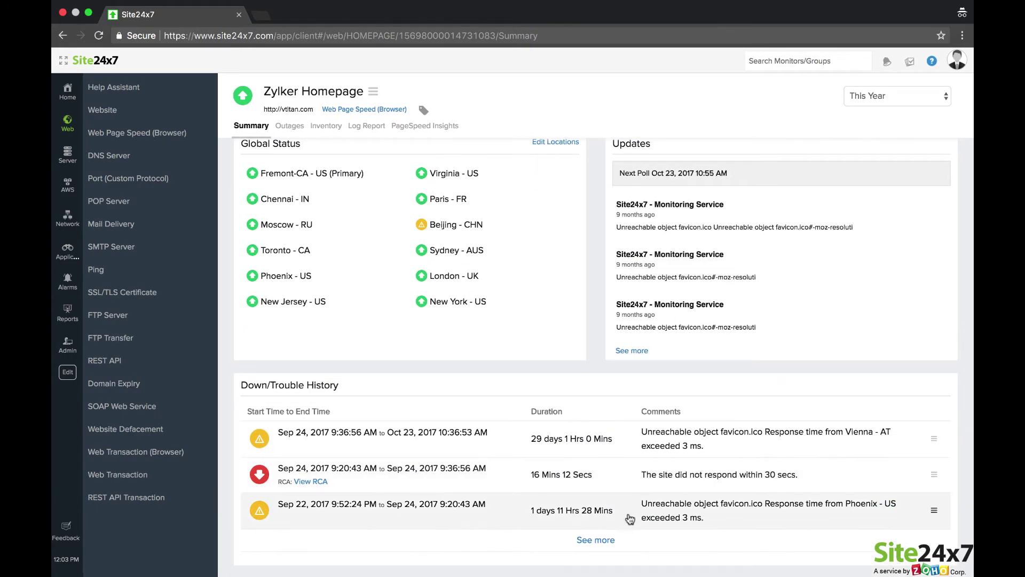
pyautogui.click(603, 539)
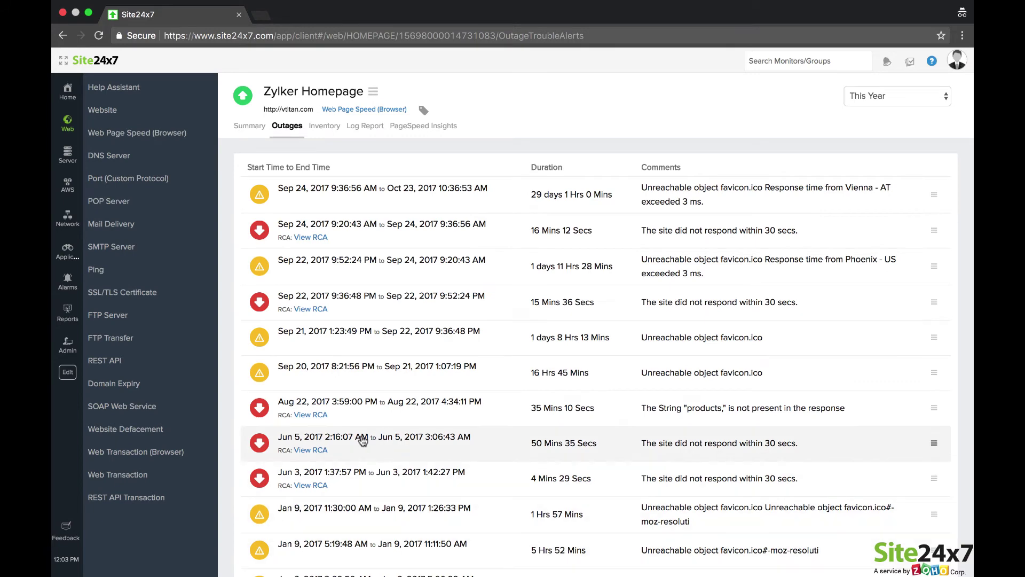
pyautogui.click(311, 415)
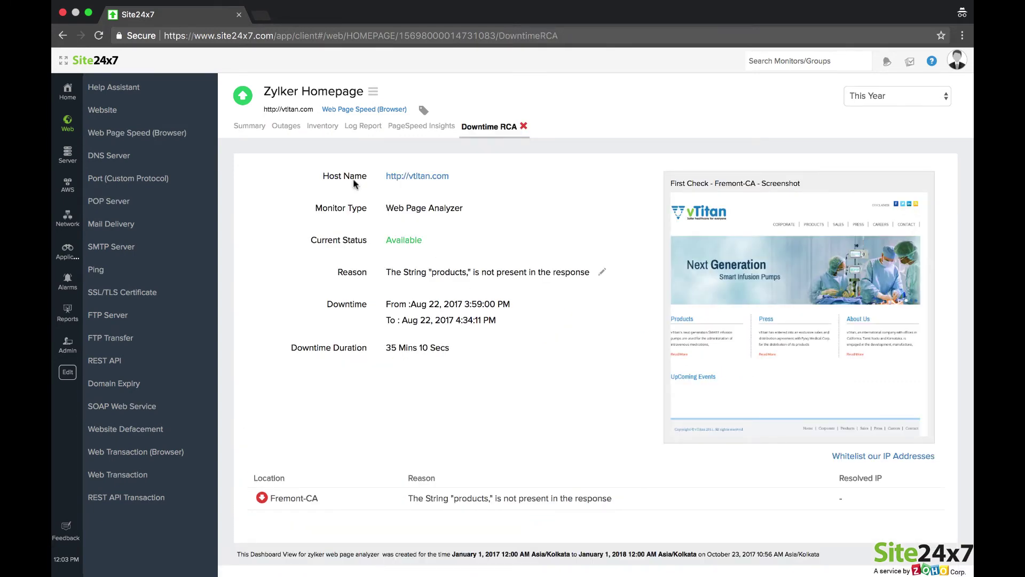
pyautogui.click(286, 131)
# Add the comment 'temporary maintenance' to the Sep 24 9:20 AM outage.
pyautogui.click(934, 230)
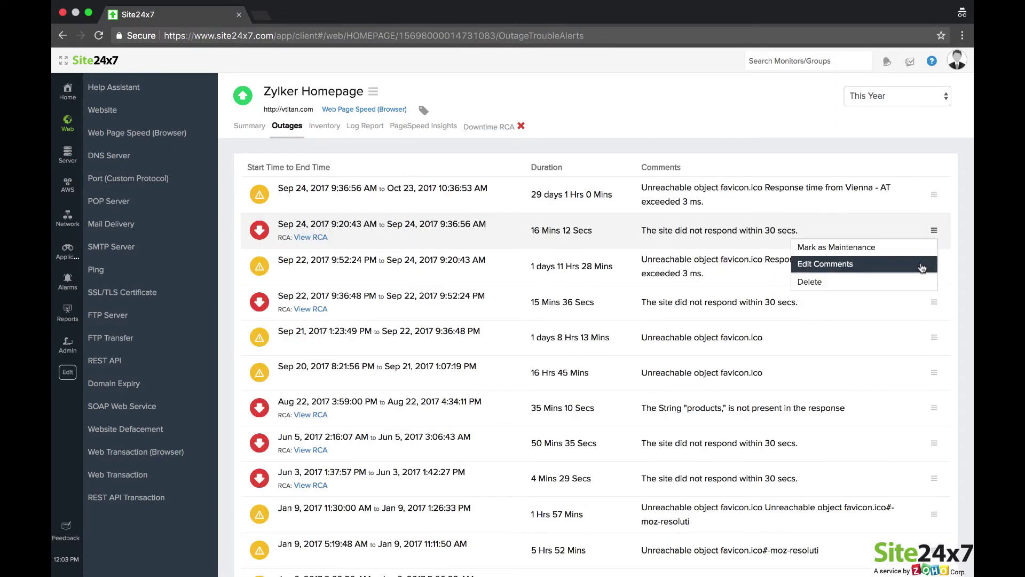
pyautogui.click(854, 265)
pyautogui.write('temporary maintenance')
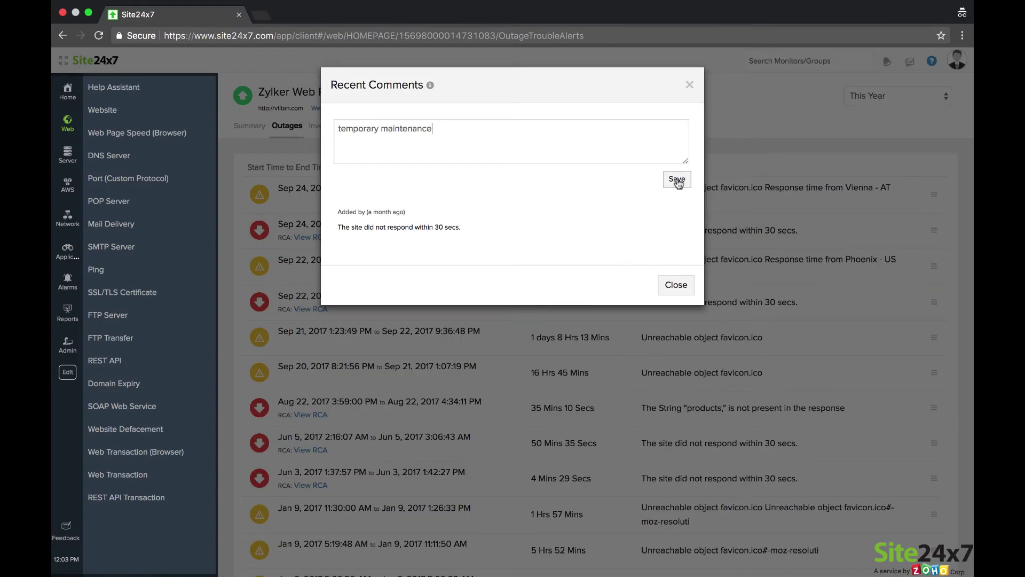
pyautogui.click(677, 179)
pyautogui.click(689, 85)
# Mark the Sep 24 9:20 AM outage as maintenance.
pyautogui.click(934, 230)
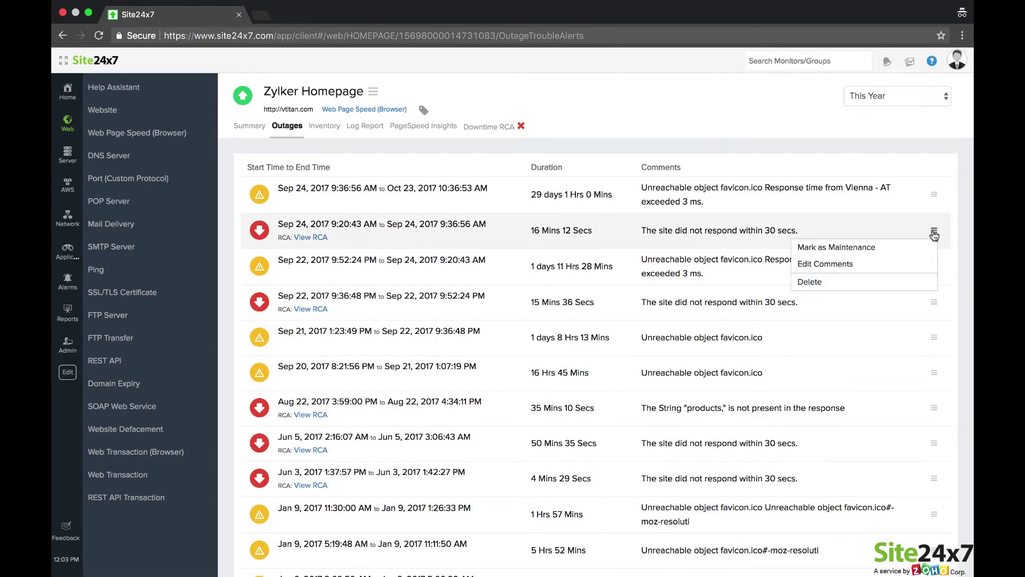
pyautogui.click(925, 255)
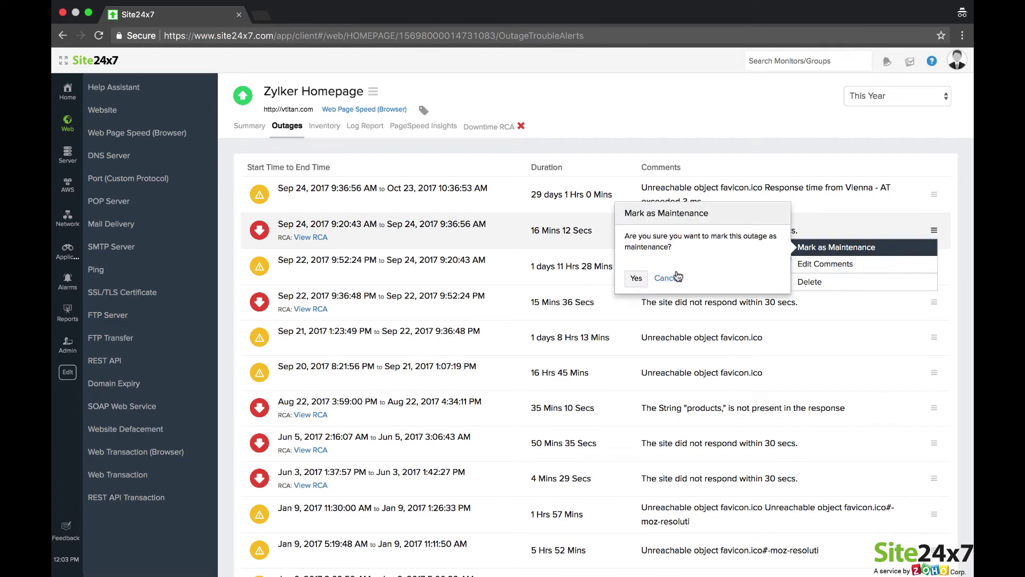
pyautogui.click(643, 279)
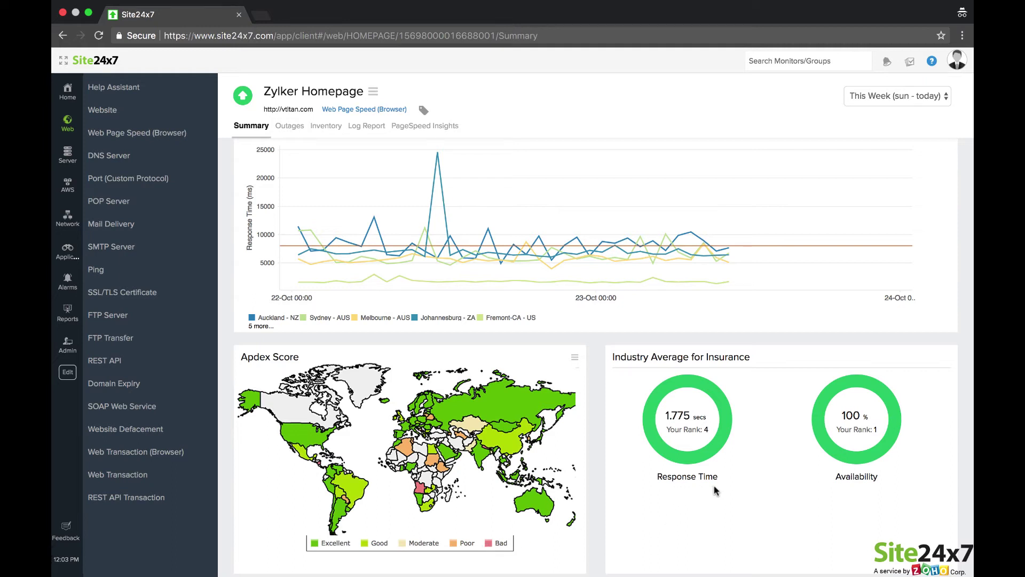
pyautogui.click(688, 432)
pyautogui.scroll(-3, 517, 352)
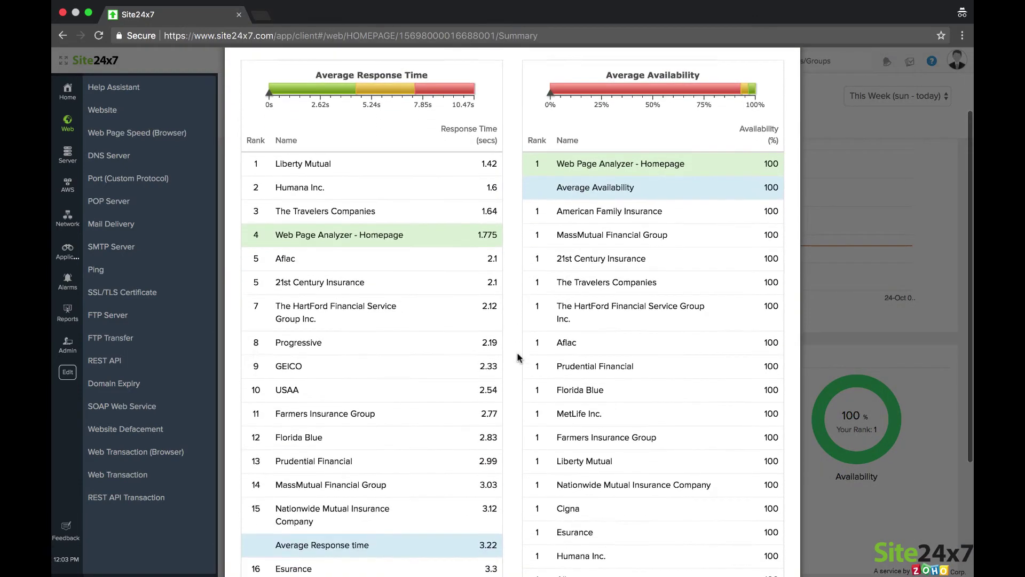
pyautogui.scroll(-3, 517, 358)
pyautogui.scroll(-2, 517, 358)
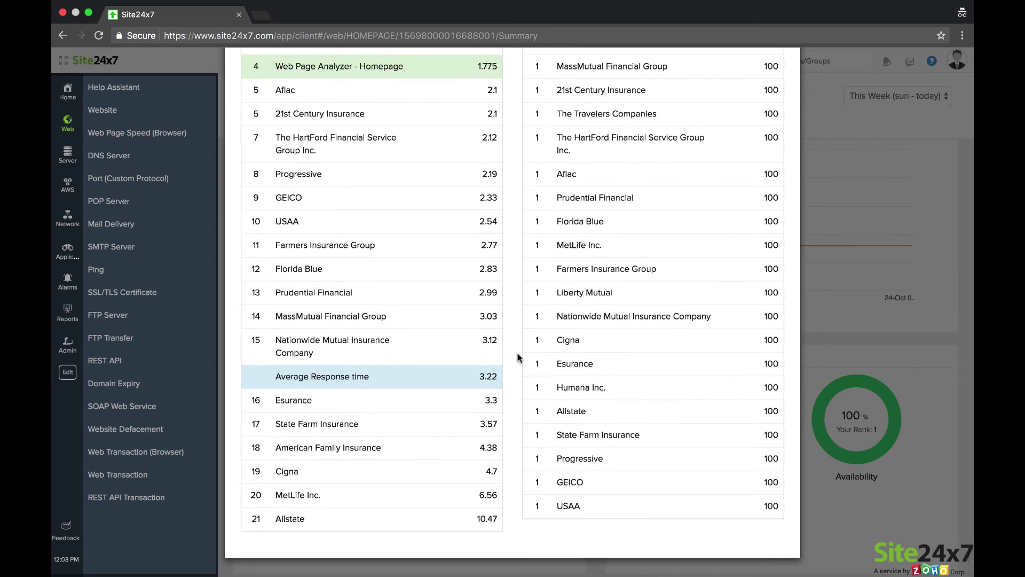
pyautogui.scroll(2, 516, 357)
pyautogui.scroll(2, 517, 357)
pyautogui.scroll(1, 517, 356)
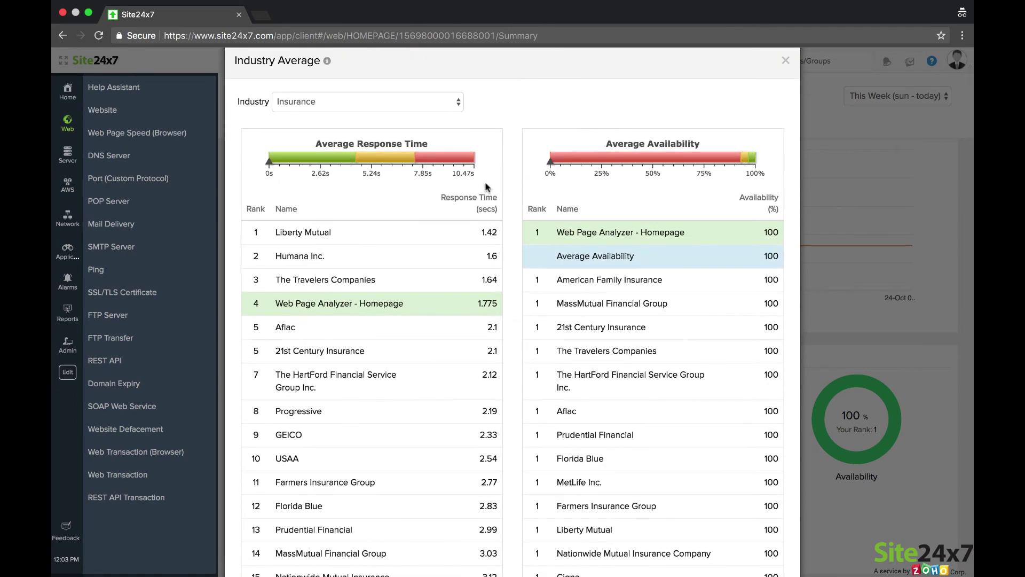
pyautogui.click(454, 104)
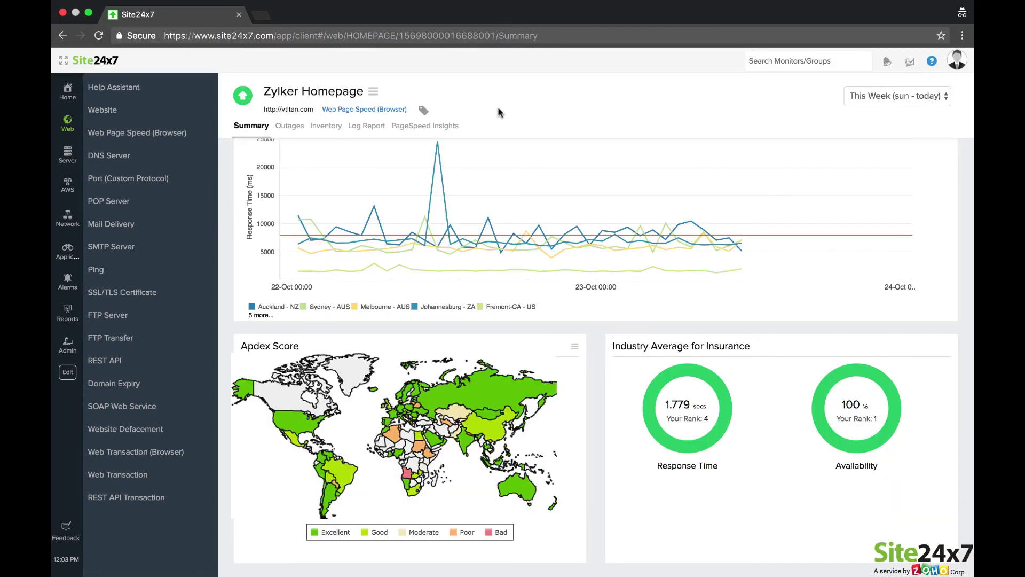
# Show PageSpeed Insights and expand the Enable compression and Inline Small JavaScript suggestions.
pyautogui.click(443, 130)
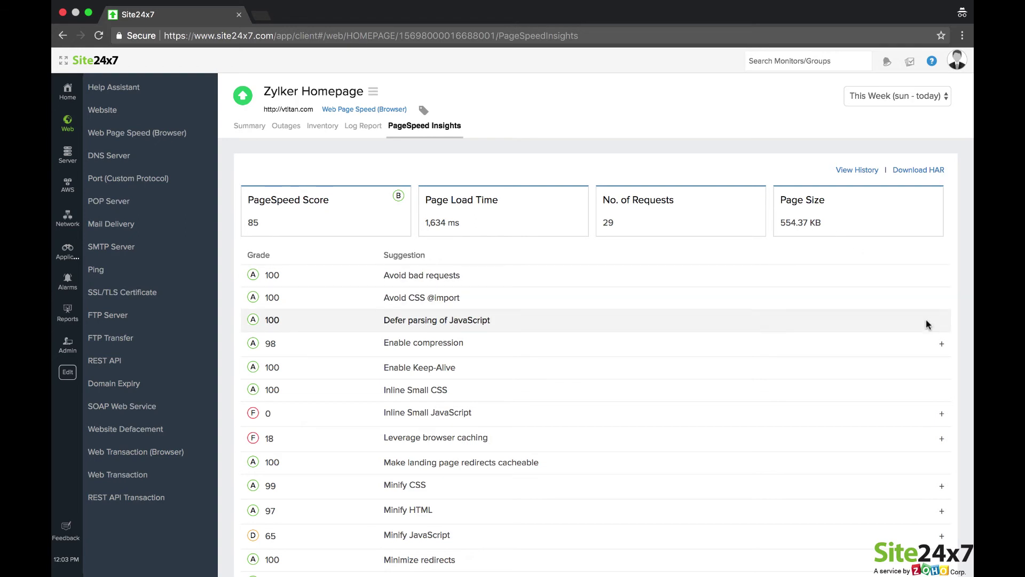
pyautogui.click(942, 345)
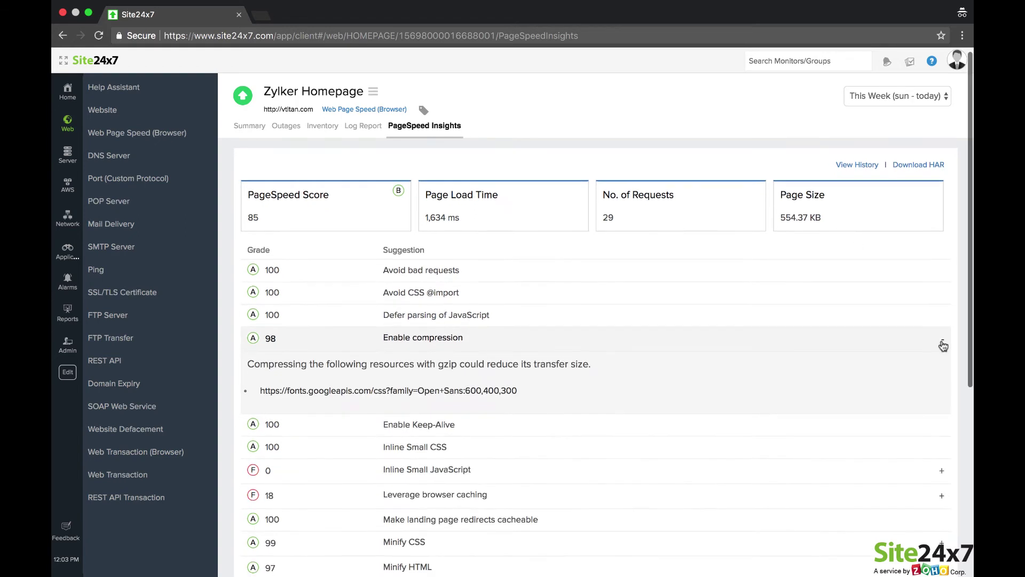
pyautogui.scroll(-2, 943, 346)
pyautogui.scroll(-2, 943, 346)
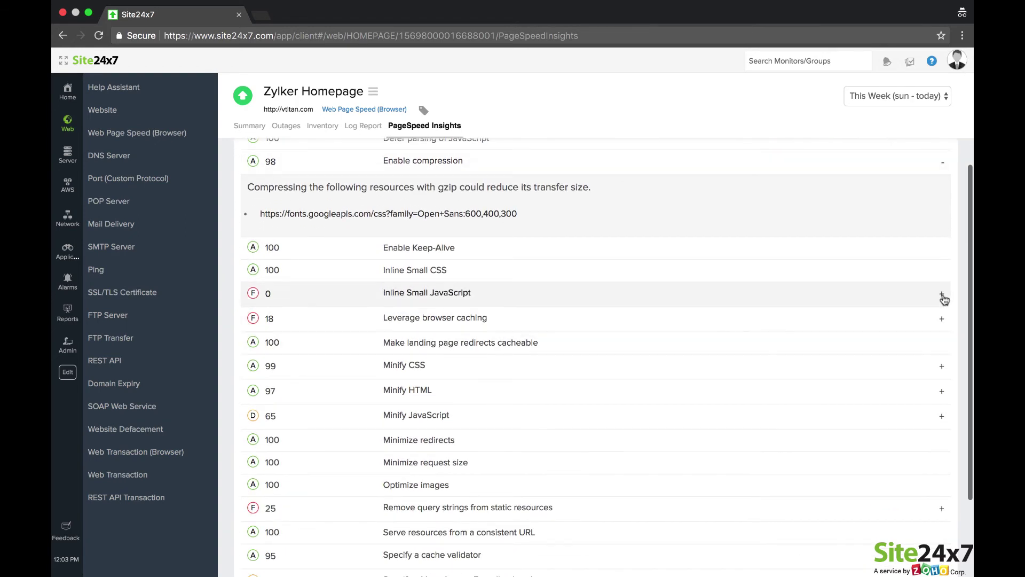
pyautogui.click(943, 296)
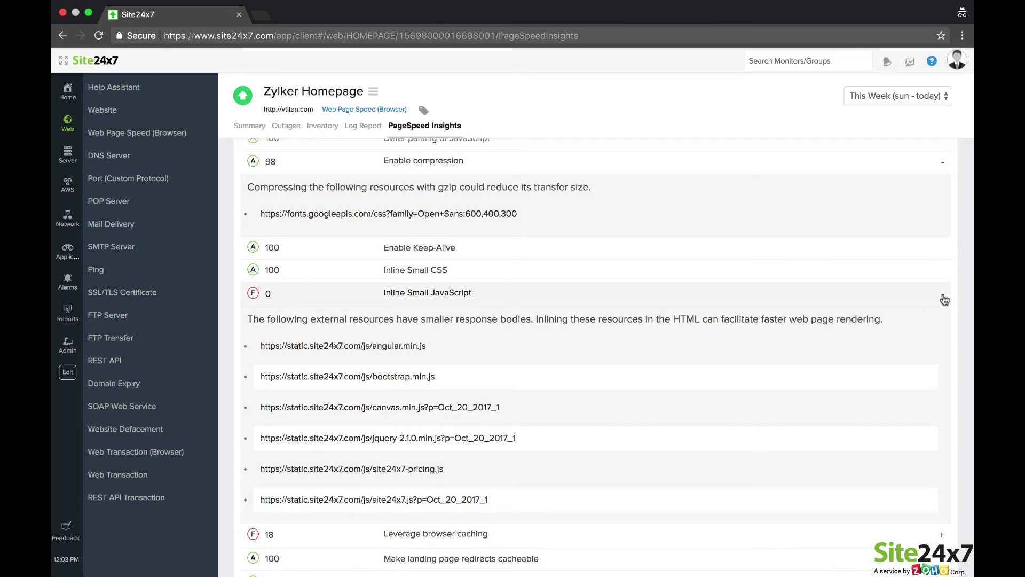
pyautogui.scroll(-2, 944, 300)
pyautogui.scroll(-2, 944, 299)
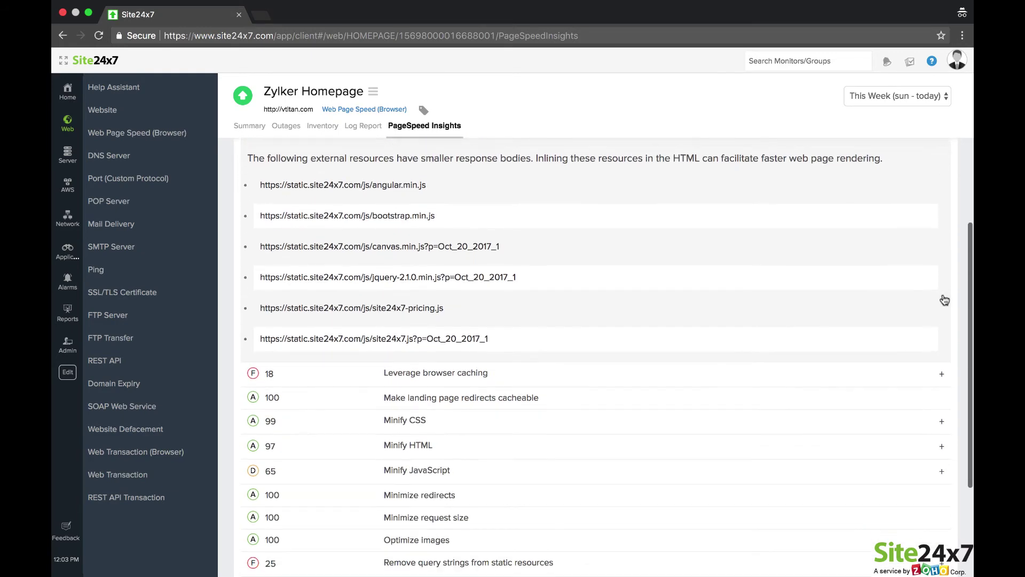
# Expand the Leverage browser caching suggestion and scroll through its details.
pyautogui.click(944, 364)
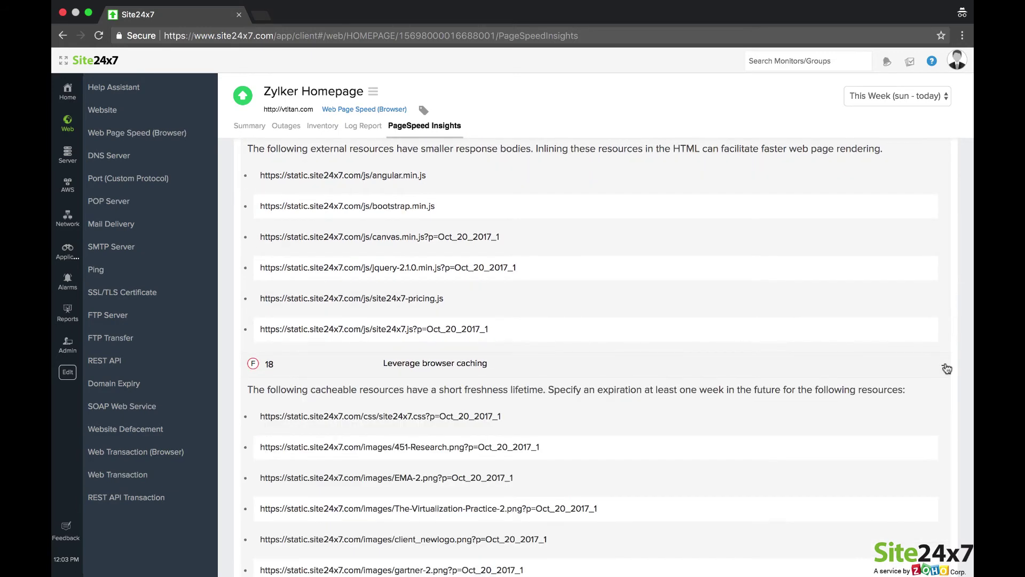
pyautogui.scroll(-1, 946, 369)
pyautogui.scroll(-2, 946, 369)
pyautogui.scroll(-2, 946, 368)
pyautogui.scroll(-1, 947, 368)
pyautogui.scroll(-1, 946, 368)
pyautogui.scroll(-2, 947, 368)
pyautogui.scroll(-2, 946, 369)
pyautogui.scroll(-1, 946, 367)
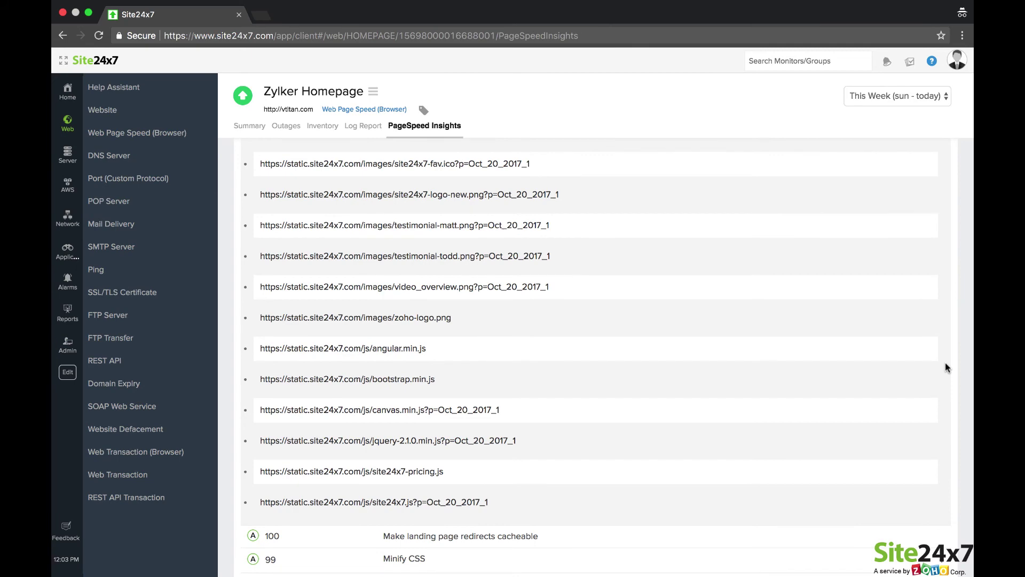
pyautogui.scroll(8, 628, 363)
pyautogui.scroll(7, 629, 363)
pyautogui.scroll(2, 629, 360)
pyautogui.scroll(5, 628, 360)
pyautogui.scroll(3, 628, 360)
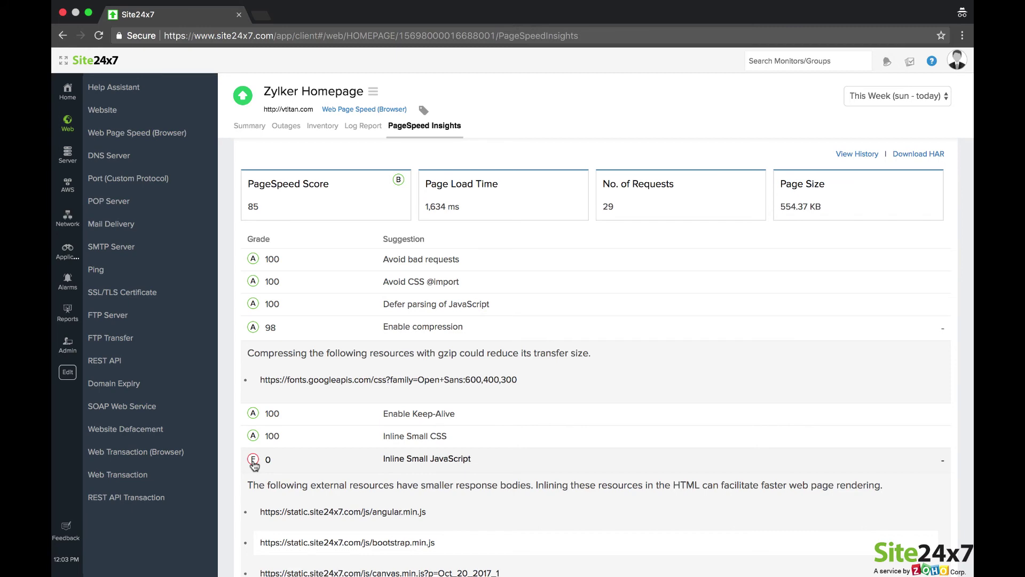
# Load the October 17, 2017 PageSpeed report and expand its Leverage browser caching details.
pyautogui.click(853, 155)
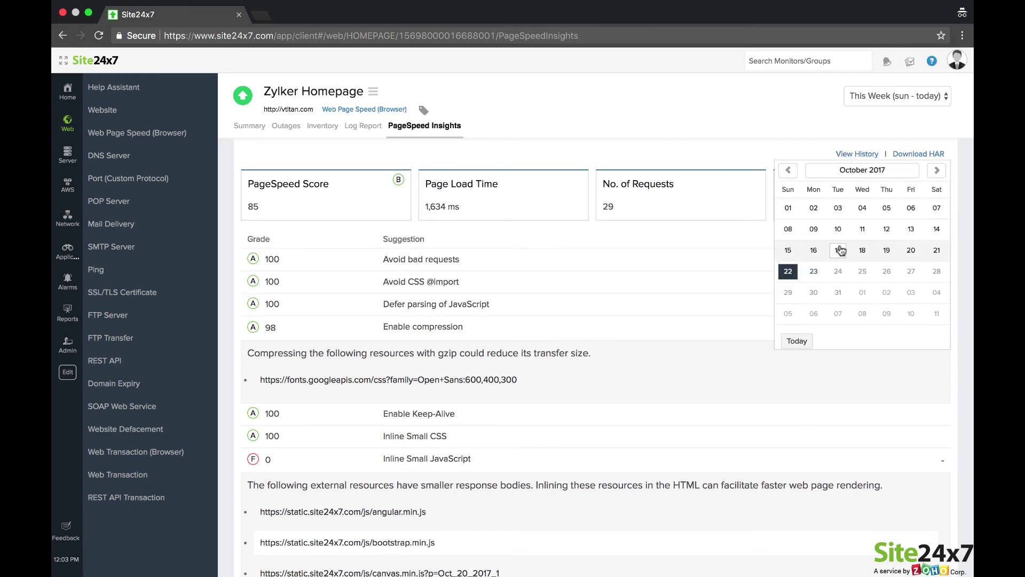
pyautogui.click(839, 251)
pyautogui.scroll(-5, 840, 250)
pyautogui.click(942, 256)
pyautogui.scroll(-5, 944, 256)
pyautogui.scroll(-5, 944, 256)
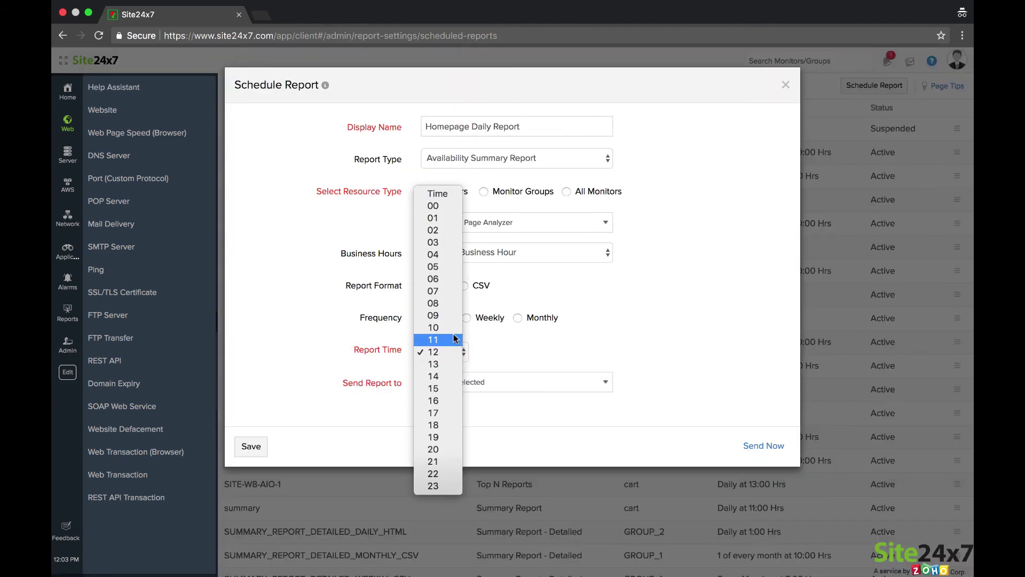
# Schedule the Homepage Daily Report for hour 10, sent to the Admin Group.
pyautogui.click(454, 328)
pyautogui.click(561, 382)
pyautogui.click(550, 483)
pyautogui.click(687, 396)
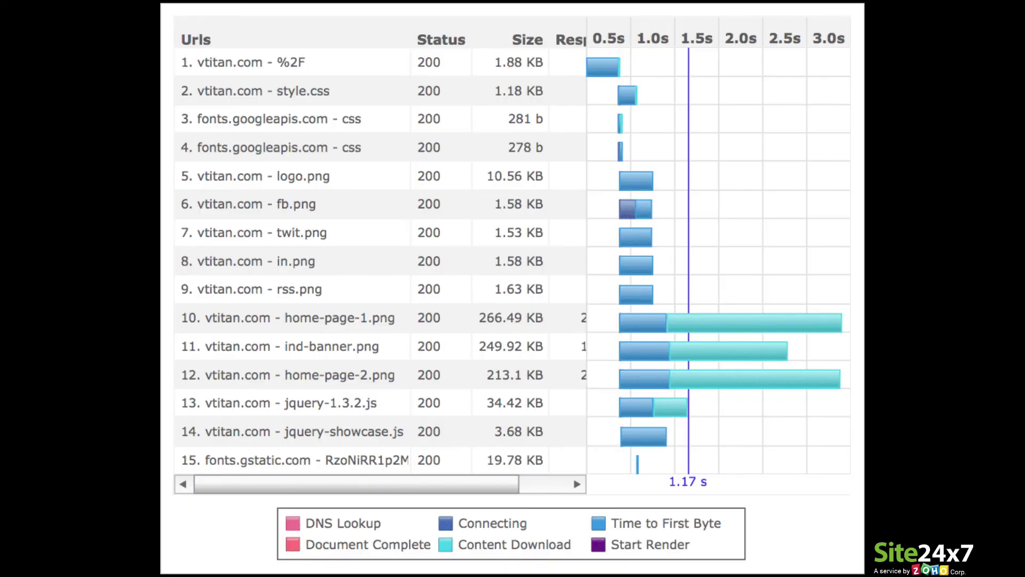